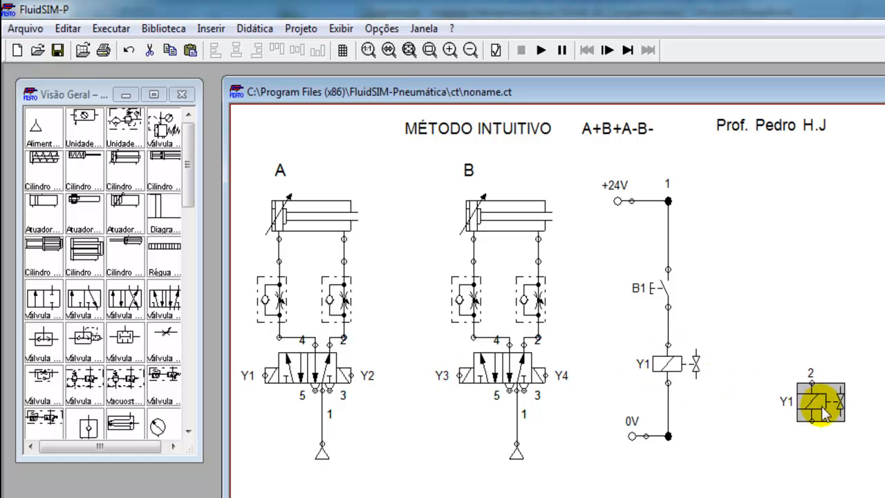
Step: Drop the copied solenoid right of the rung and relabel it from Y1 to Y3
left_click(749, 357)
double_click(749, 357)
left_click(594, 321)
key("BackSpace")
type("3")
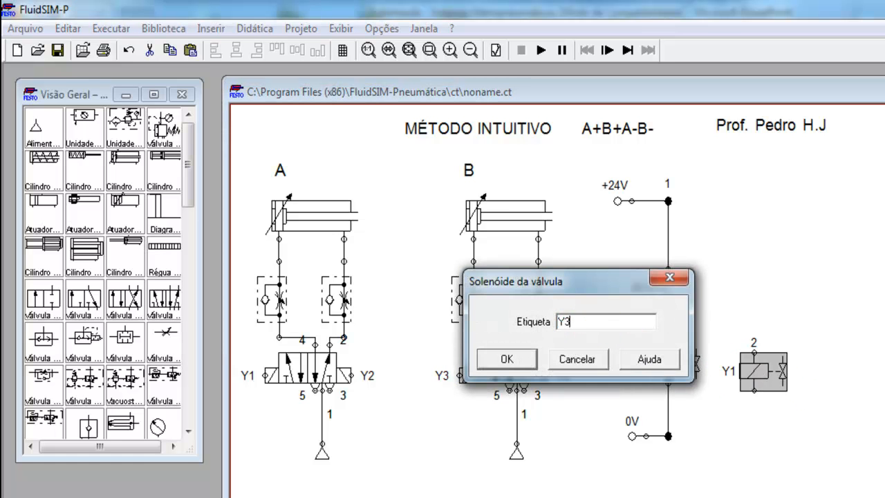
key("Return")
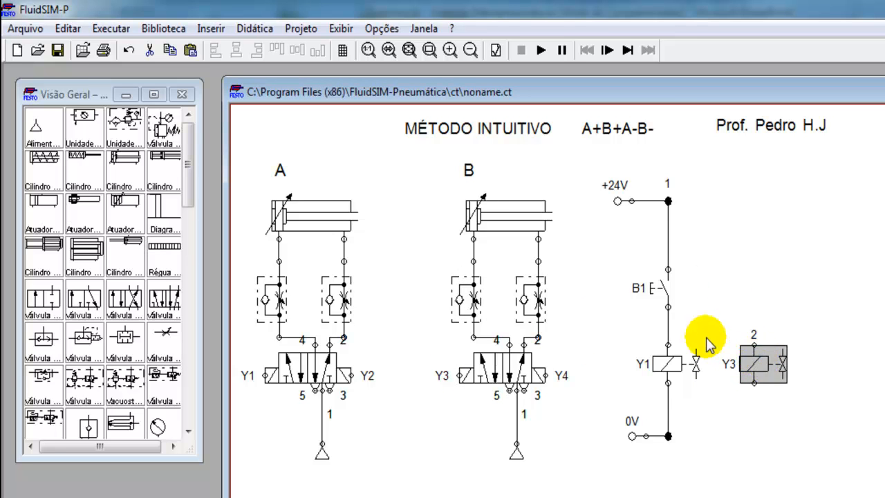
left_click(775, 255)
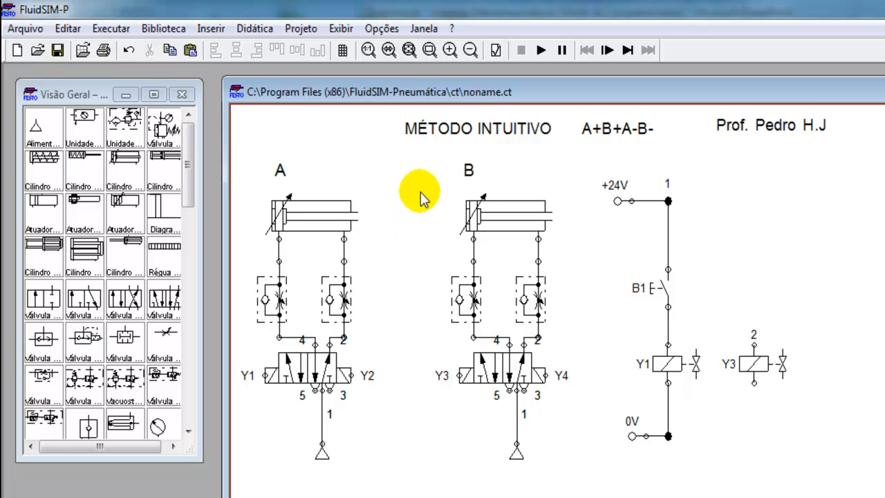
Step: View PowerPoint slide 8 on roller and trigger limit switches, then return to FluidSIM-P
key("alt+Tab")
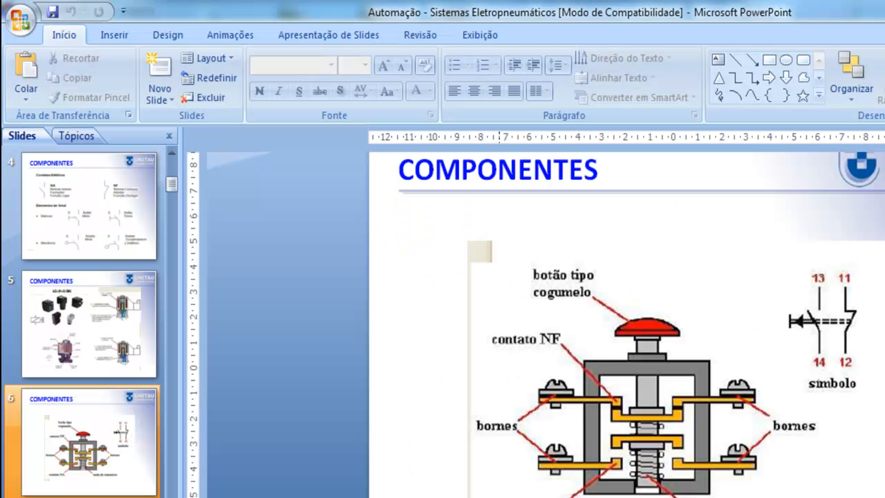
scroll(86, 301, "down", 1)
scroll(89, 309, "down", 1)
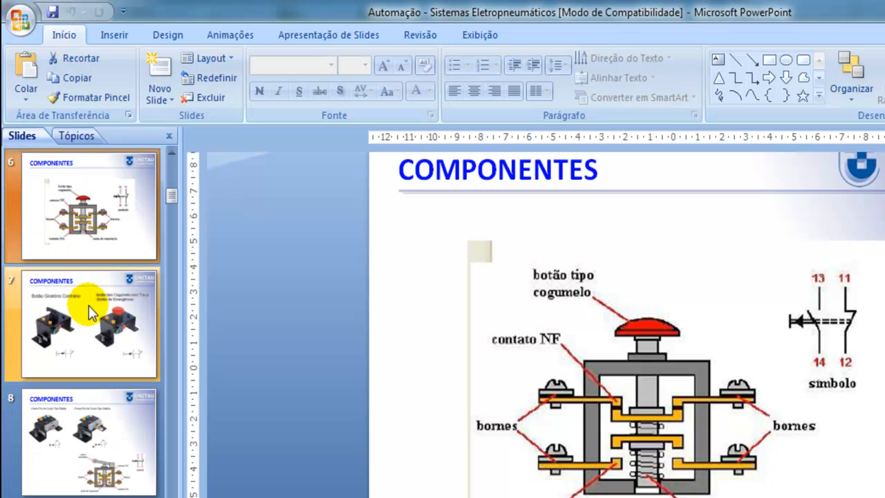
left_click(113, 440)
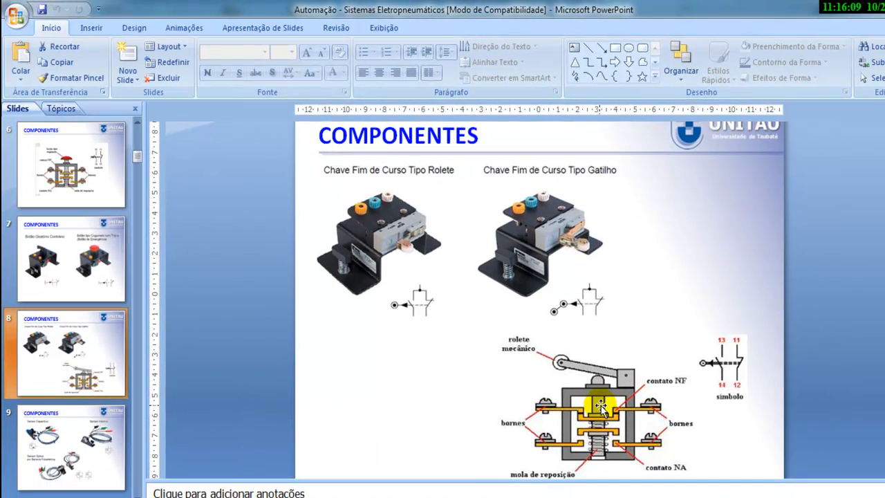
left_click(461, 497)
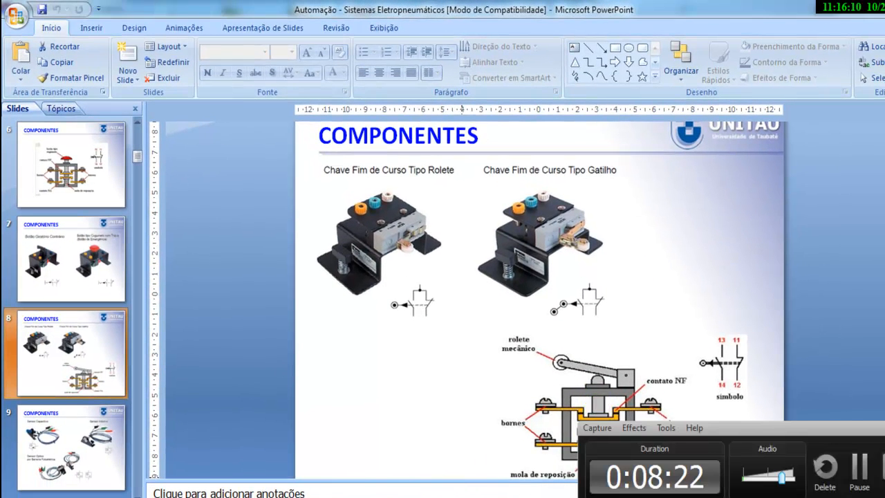
left_click(484, 497)
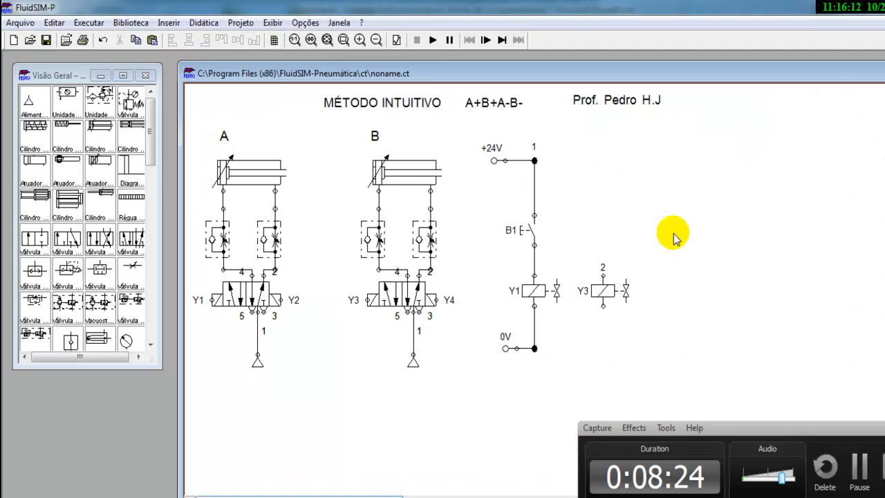
left_click(884, 426)
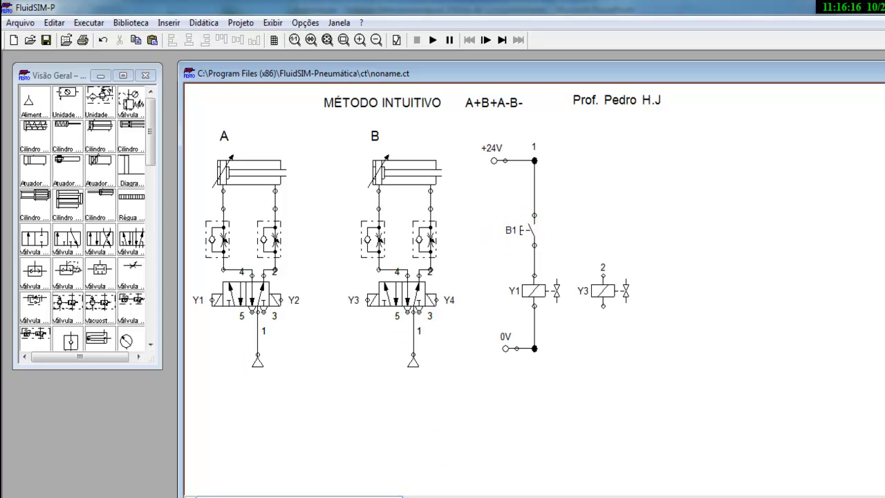
left_click(395, 497)
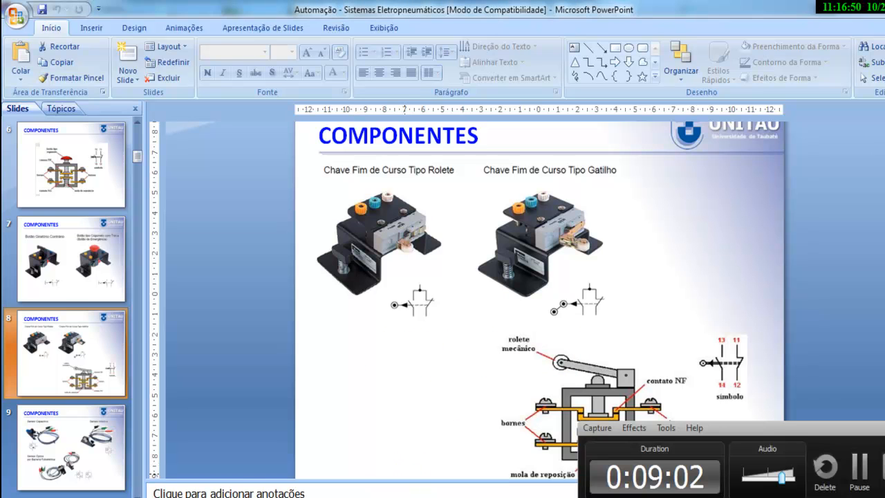
key("alt+Tab")
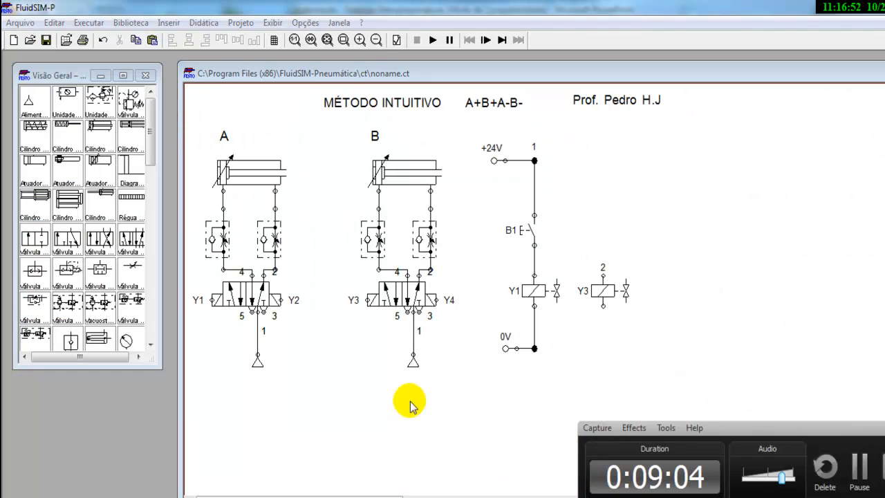
Step: Place a Régua position ruler above cylinder A and another above cylinder B
left_click(884, 426)
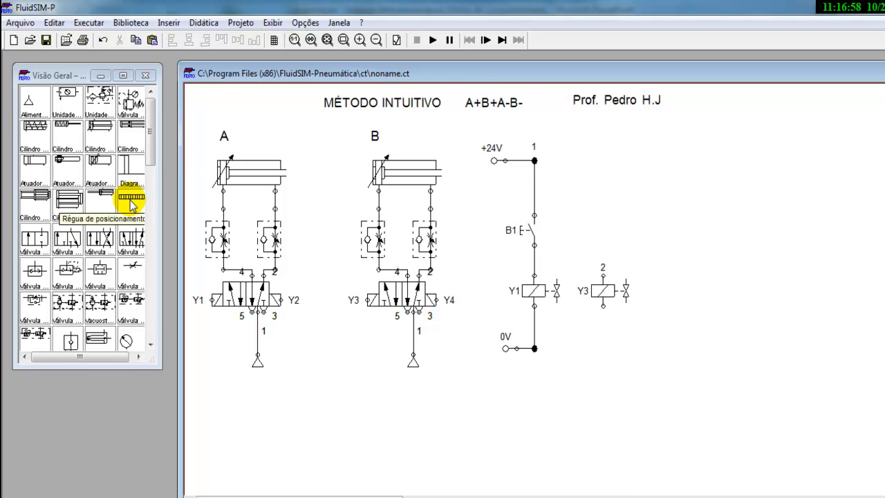
left_click_drag(131, 204, 316, 165)
left_click(315, 171)
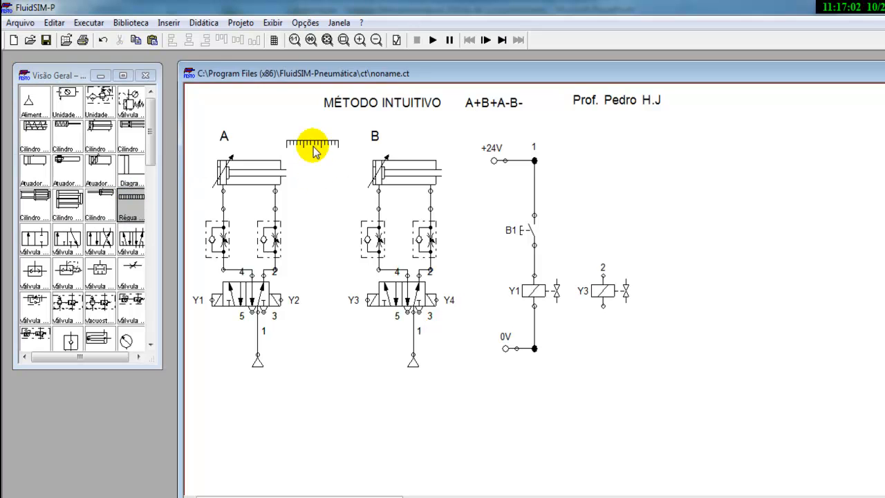
left_click_drag(138, 197, 468, 149)
Step: Select the whole ladder, including +24V, and shift it slightly to the right
left_click_drag(683, 158, 477, 408)
left_click_drag(667, 138, 486, 365)
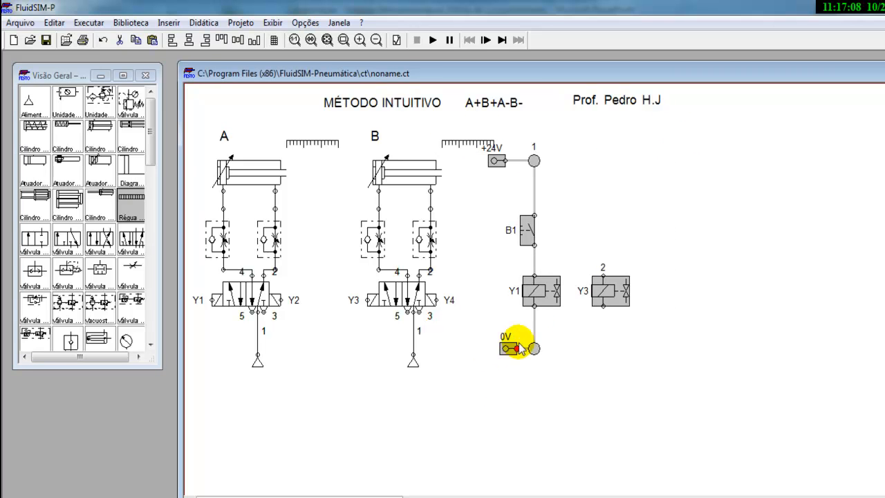
left_click_drag(543, 306, 565, 306)
left_click(497, 260)
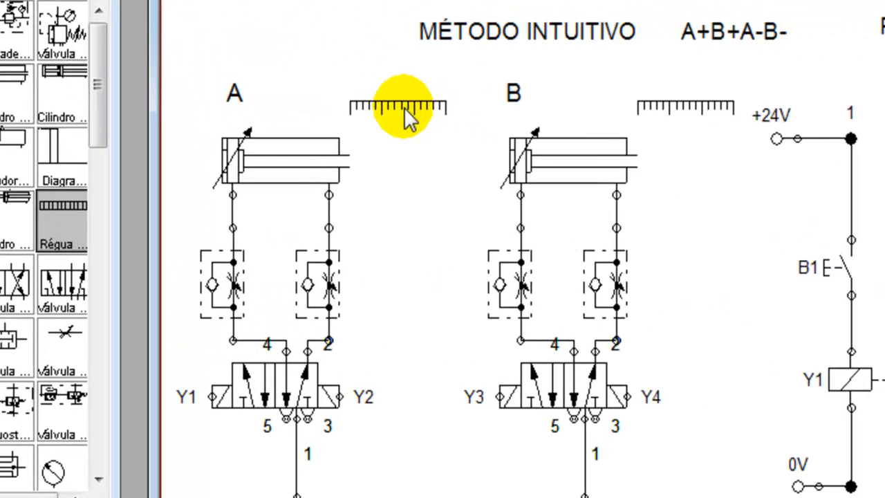
left_click(316, 144)
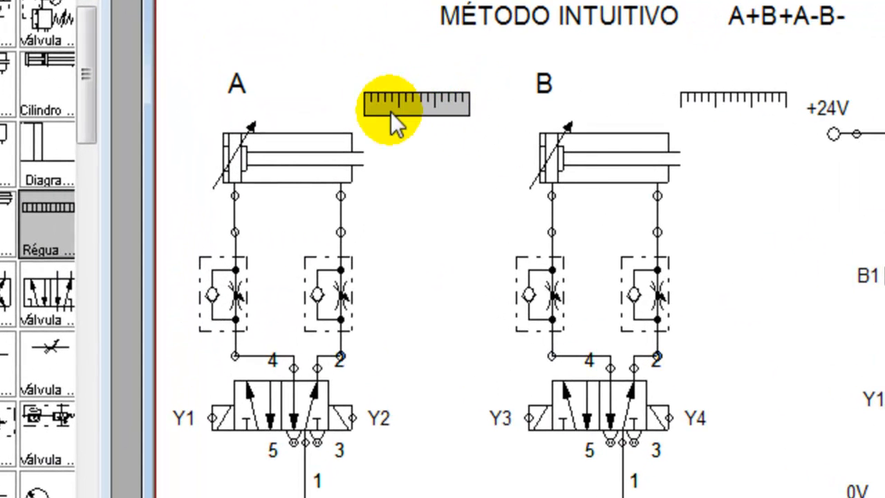
Step: Add switch mark S1 at position 100 mm to cylinder A's ruler
double_click(439, 107)
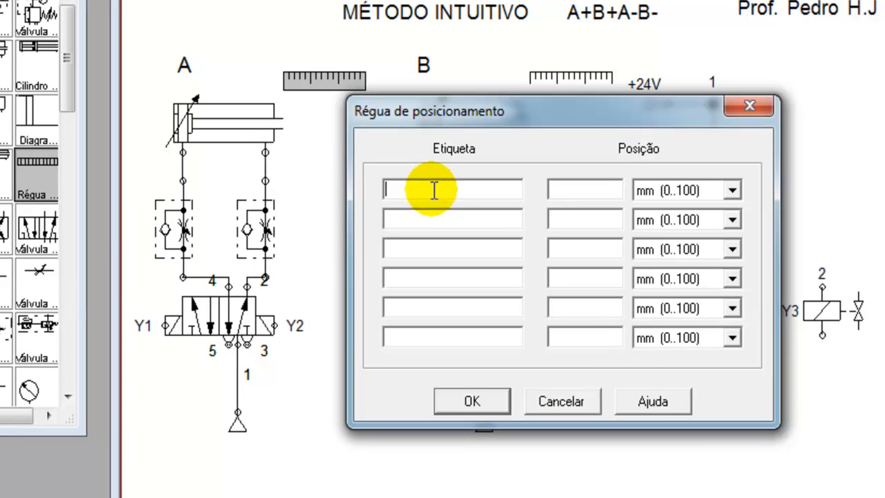
type("S1")
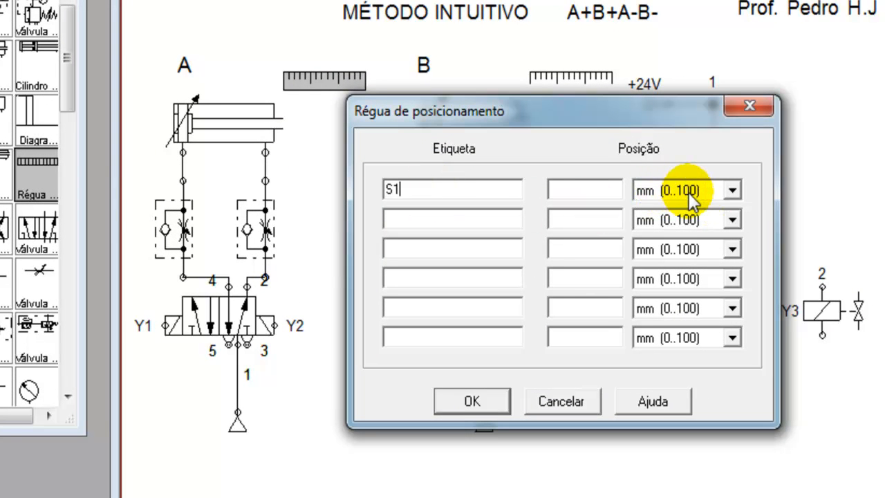
left_click(588, 185)
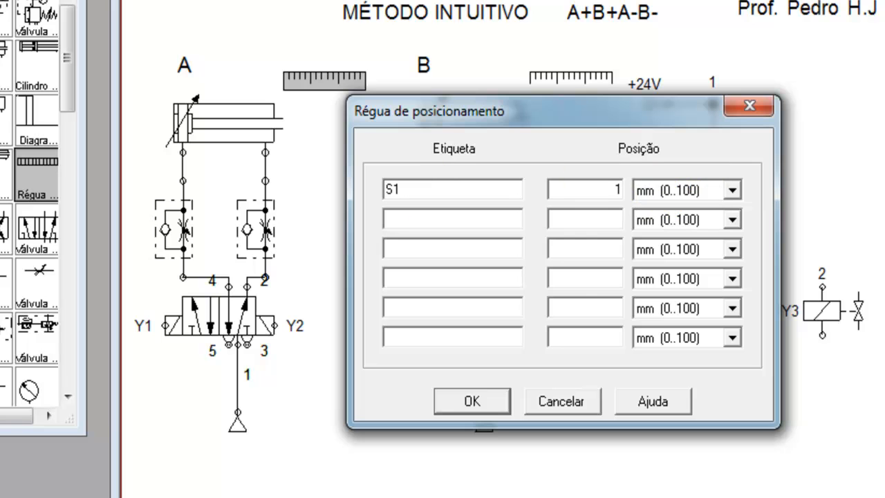
type("100")
key("Return")
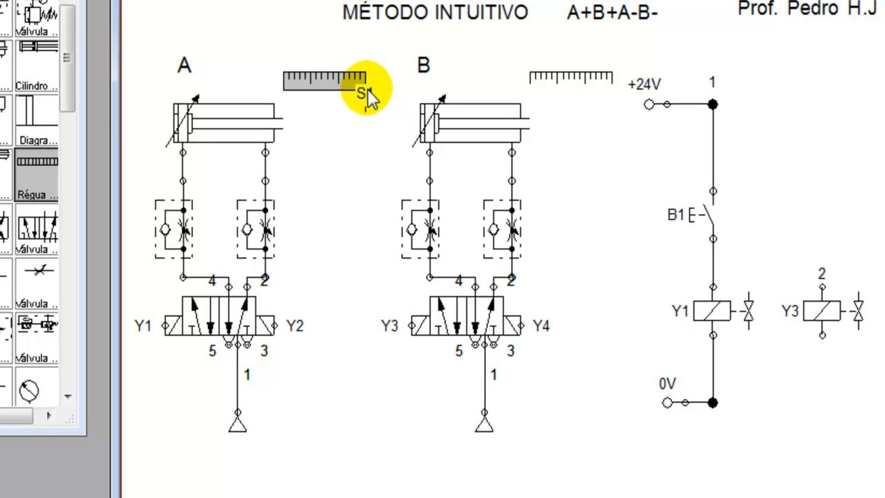
Step: Place a normally open contact (Contato NA) above solenoid Y3
left_click_drag(69, 72, 83, 198)
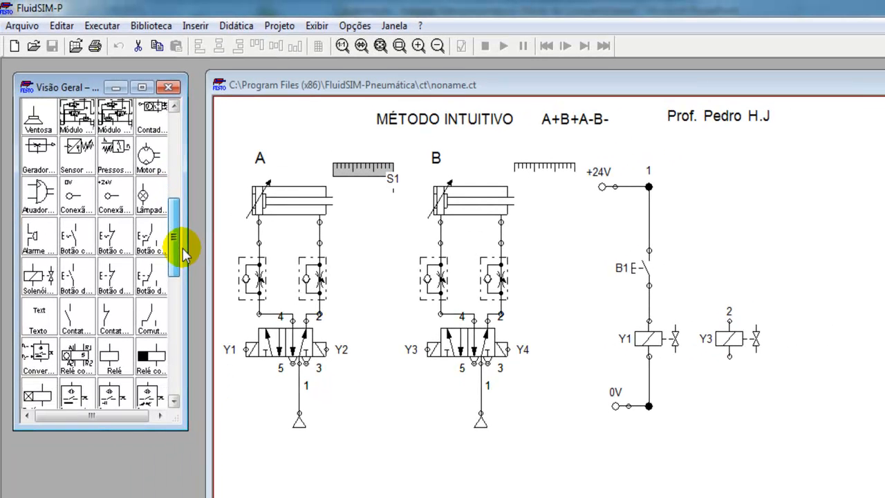
left_click_drag(185, 254, 186, 260)
mouse_move(73, 306)
left_mouse_down()
mouse_move(681, 251)
mouse_move(727, 261)
mouse_move(719, 248)
mouse_move(732, 275)
mouse_move(713, 265)
mouse_move(714, 252)
left_mouse_up()
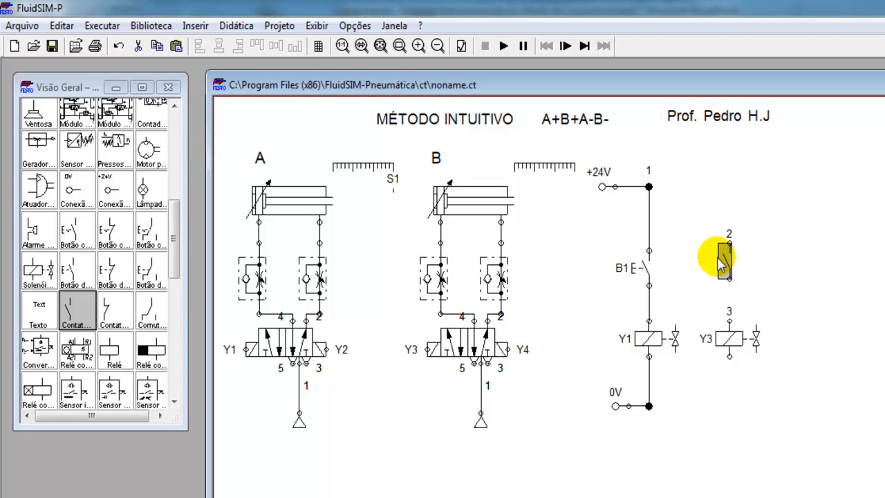
Step: Label the limit-switch contact above Y3 as S1, keeping 'Contato de fim de curso'
double_click(725, 257)
left_click(570, 338)
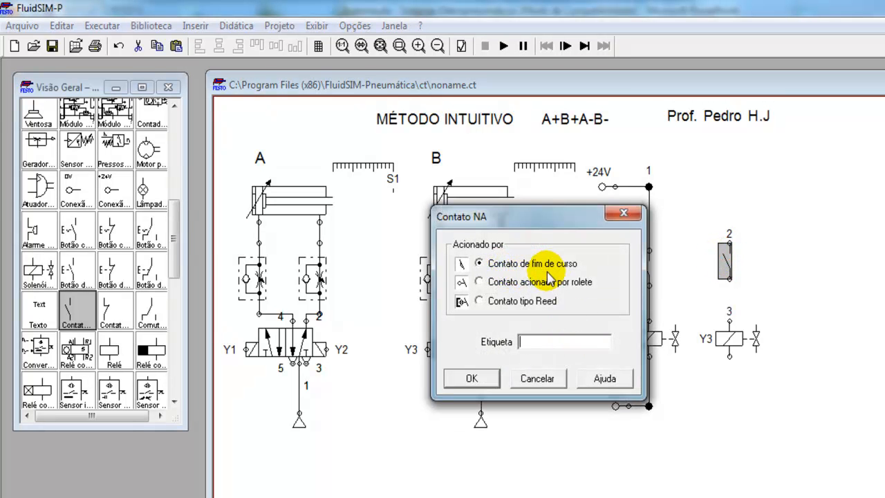
left_click(535, 341)
type("SD")
key("BackSpace")
type("1")
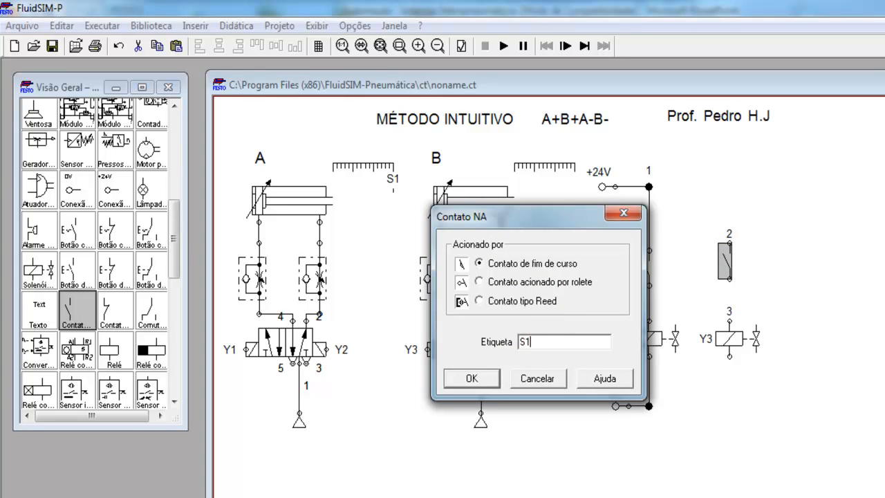
left_click(471, 378)
left_click(851, 237)
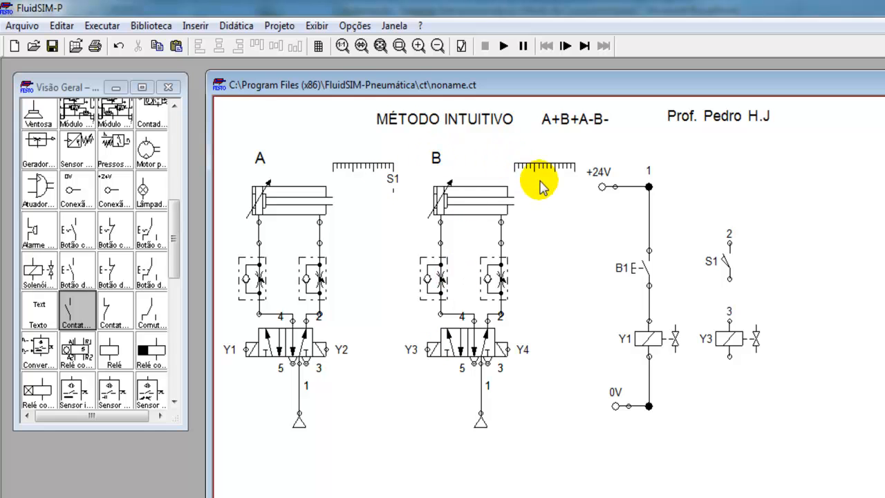
Step: Wire S1 and Y3 as a rung between +24V and 0V, then start the simulation
mouse_move(727, 320)
left_mouse_down()
mouse_move(735, 268)
mouse_move(730, 317)
left_mouse_up()
left_click_drag(729, 355, 648, 406)
left_click_drag(730, 245, 730, 245)
left_click_drag(668, 194, 650, 187)
left_click(790, 201)
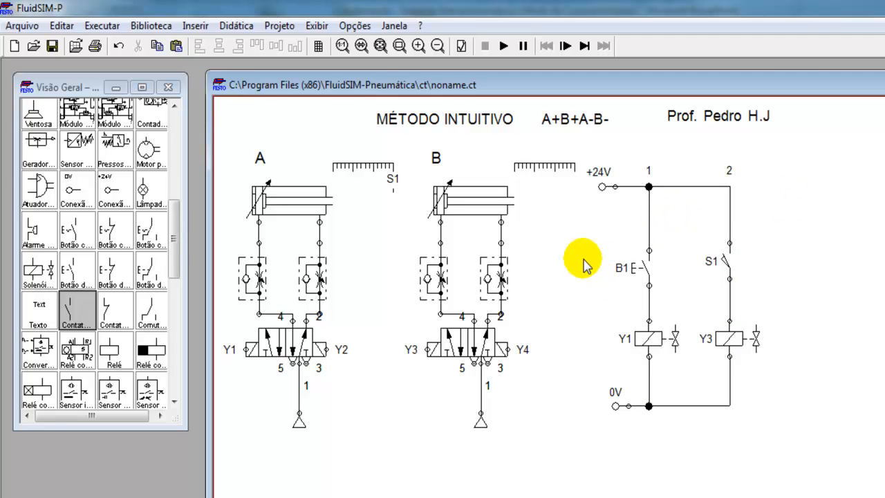
left_click(504, 45)
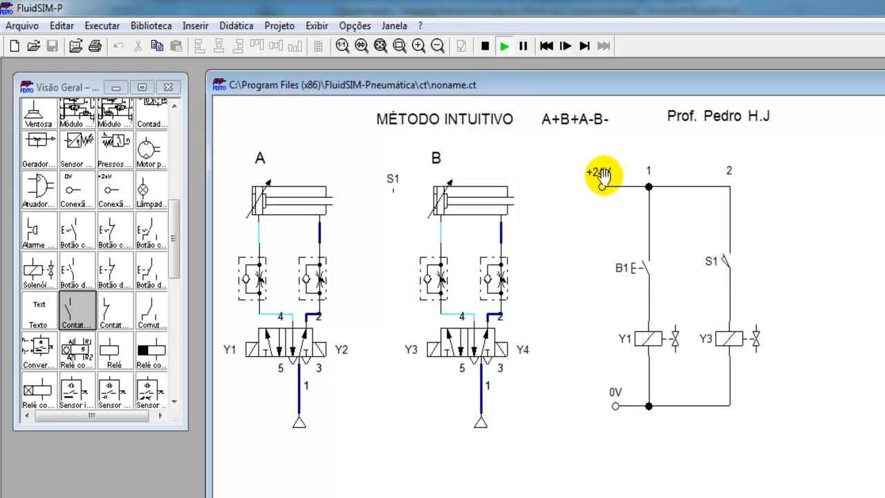
Step: Press pushbutton B1 so cylinders A and B extend in sequence
left_click(648, 258)
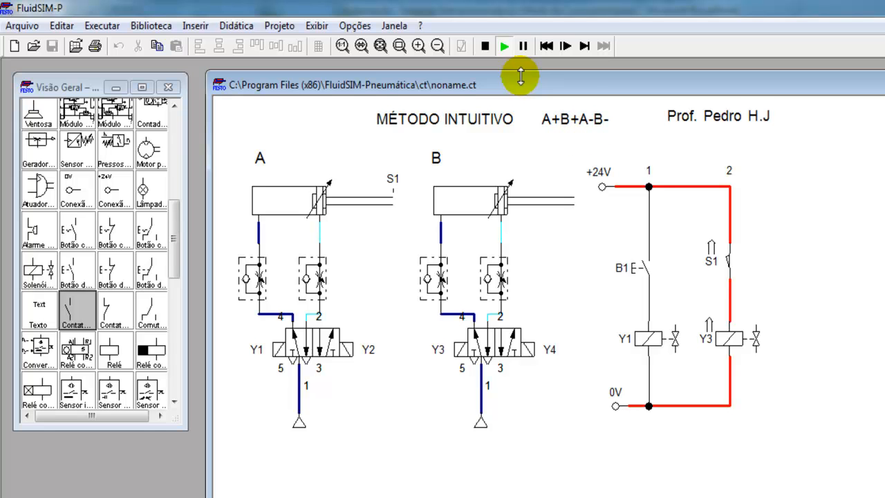
Step: Stop the simulation and give cylinder B's ruler switch mark S2 at position 100
left_click(485, 46)
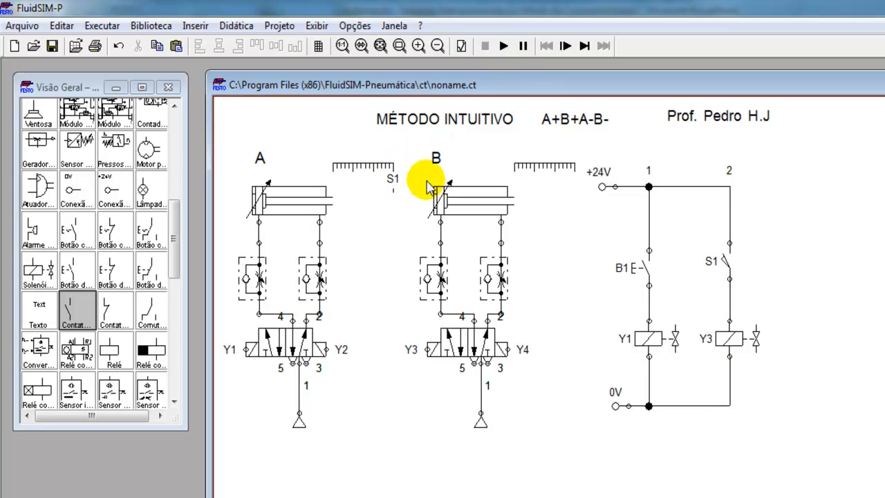
double_click(539, 167)
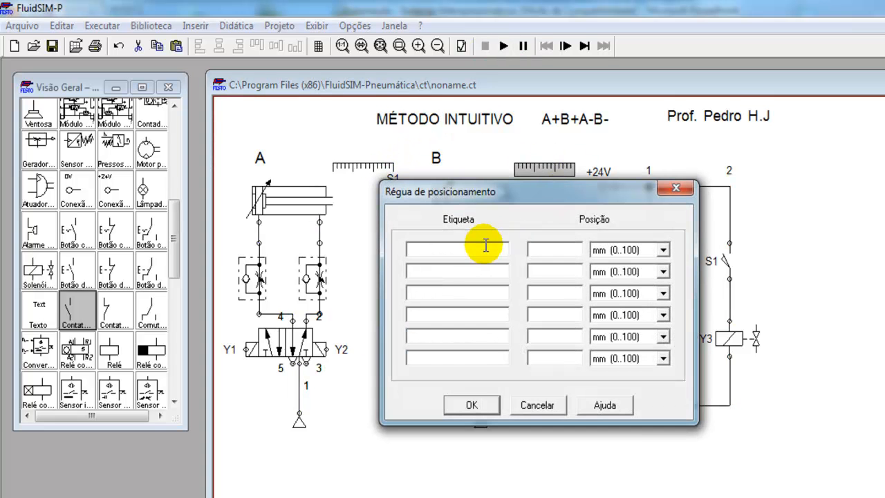
type("S2")
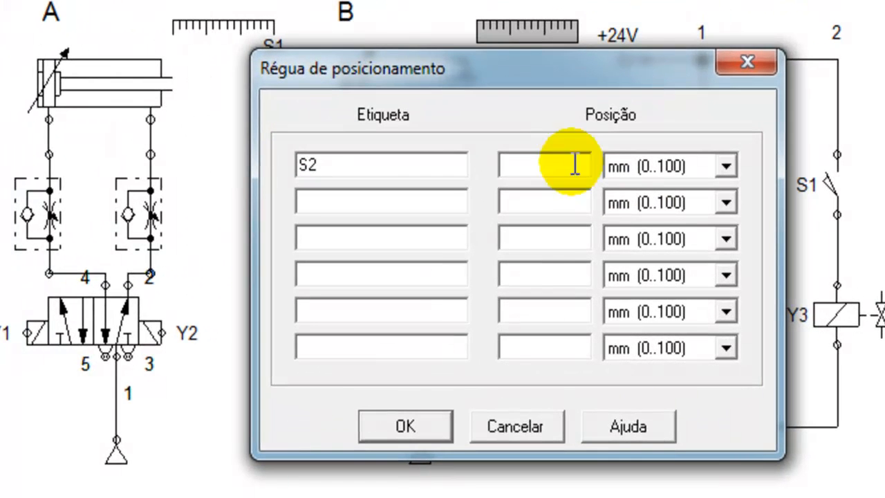
left_click(575, 164)
type("100")
key("Return")
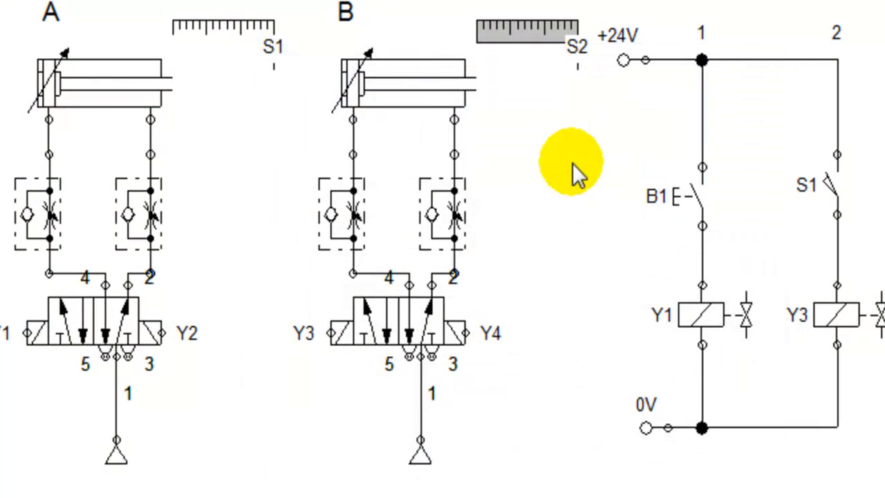
left_click(561, 58)
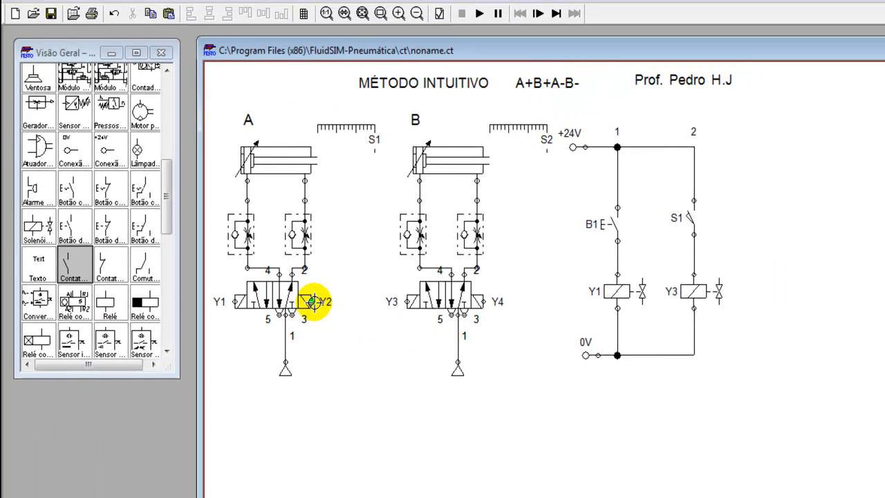
Step: Duplicate coil Y3 to the right of the ladder and label the copy Y2
left_click(694, 293)
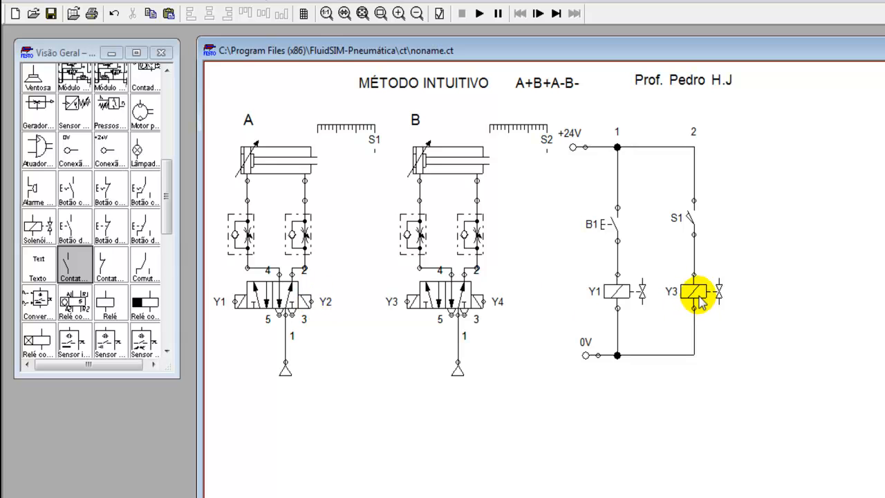
left_click_drag(695, 297, 783, 292)
double_click(782, 288)
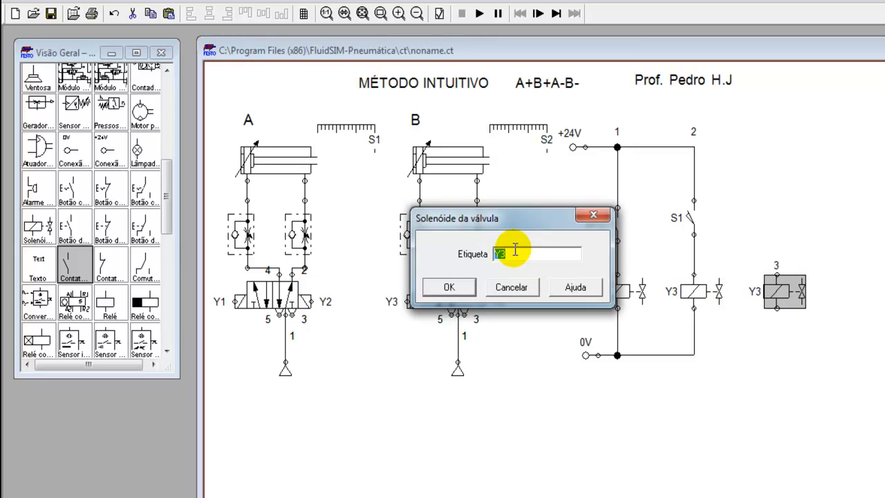
type("Y2")
key("Return")
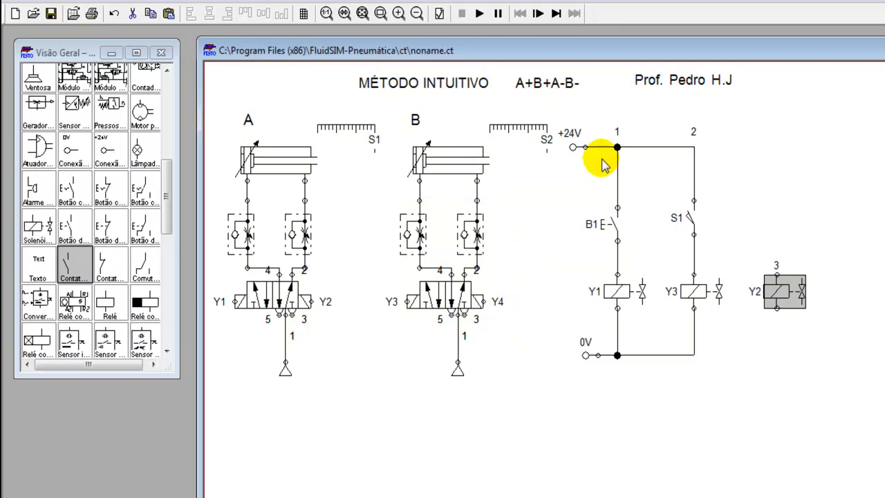
Step: Copy contact S1, place it above Y2, and relabel it S2
left_click(689, 218)
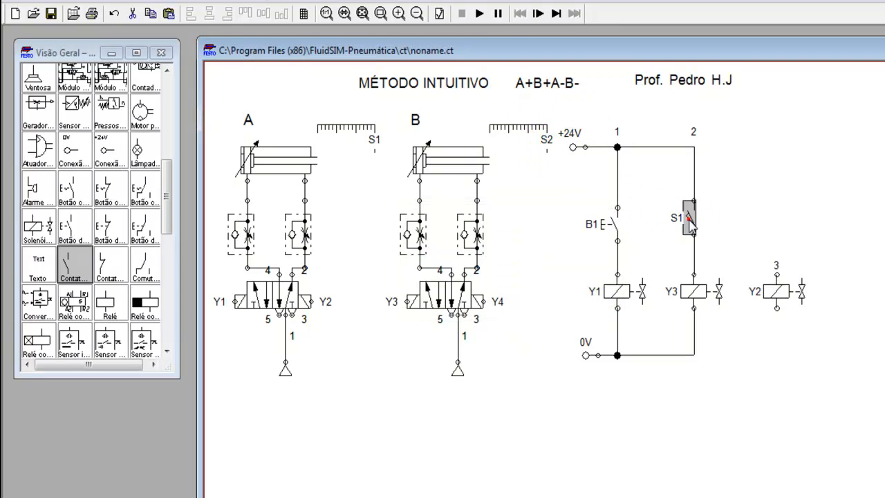
key("ctrl+c")
key("ctrl+v")
left_click_drag(727, 326, 771, 221)
double_click(773, 225)
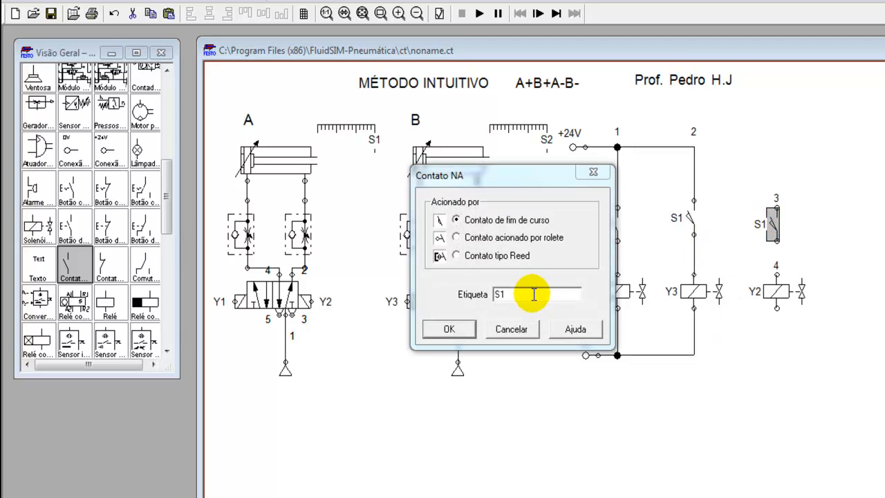
type("2")
key("Return")
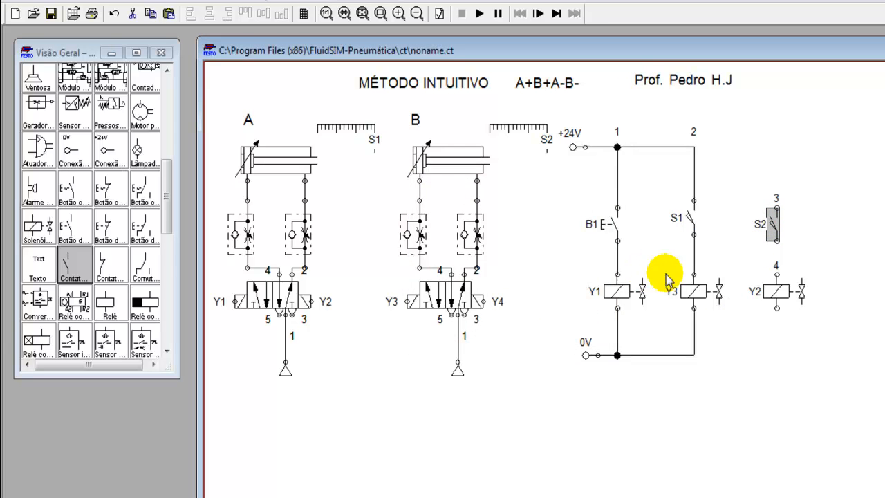
Step: Wire S2 to Y2, Y2 to the 0V line, and S2's top to +24V junction 2
left_click_drag(777, 239, 778, 275)
left_click_drag(777, 309, 694, 353)
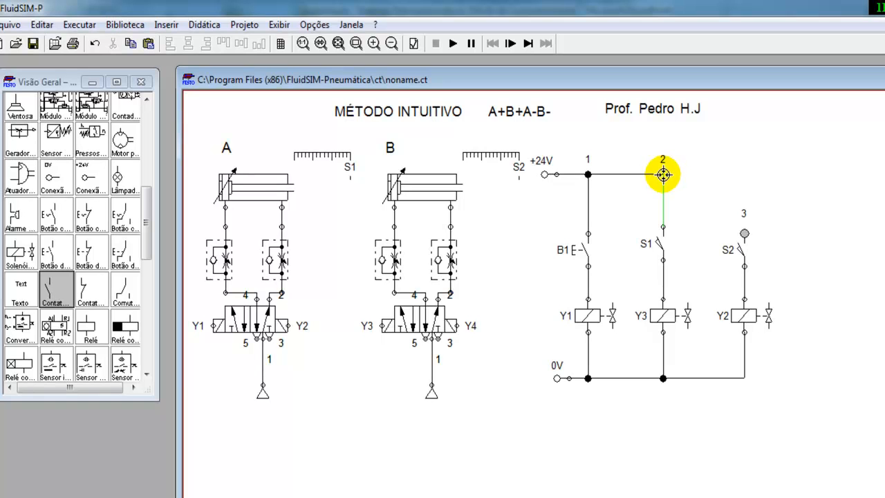
left_click_drag(663, 174, 663, 174)
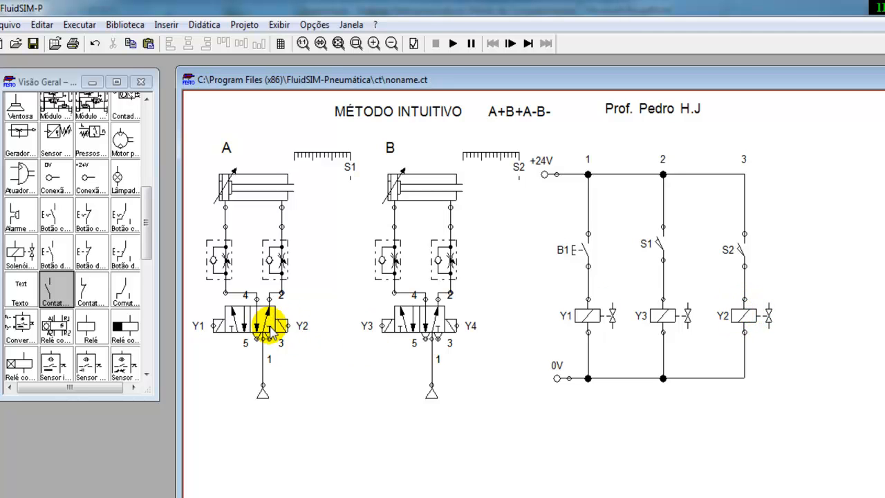
Step: Start the simulation and lower cylinder A's two throttle valves to about 25% opening
left_click(451, 44)
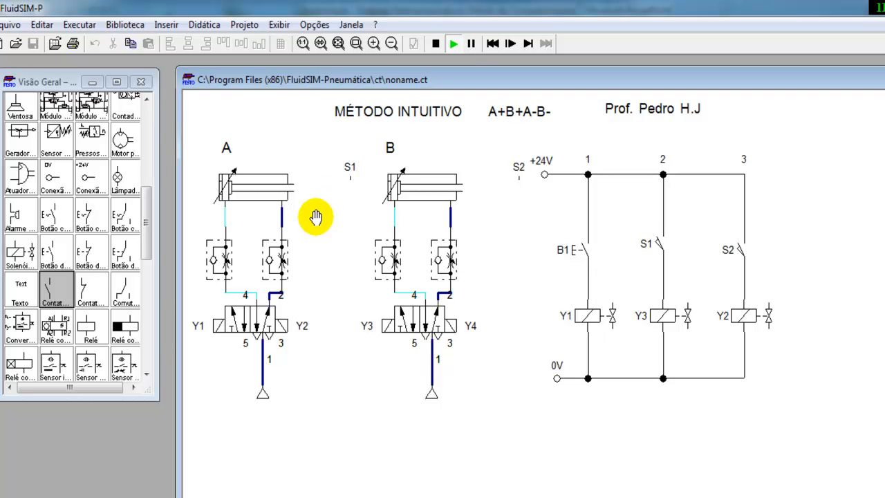
left_click(225, 256)
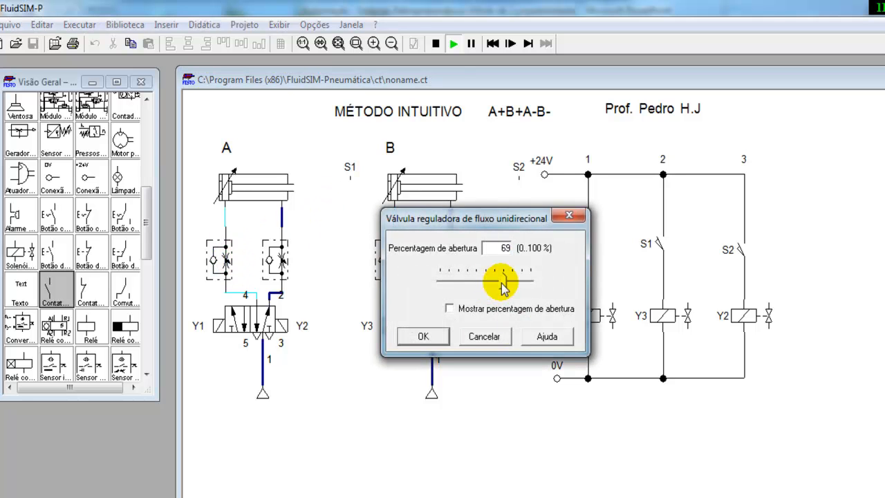
left_click_drag(503, 286, 467, 286)
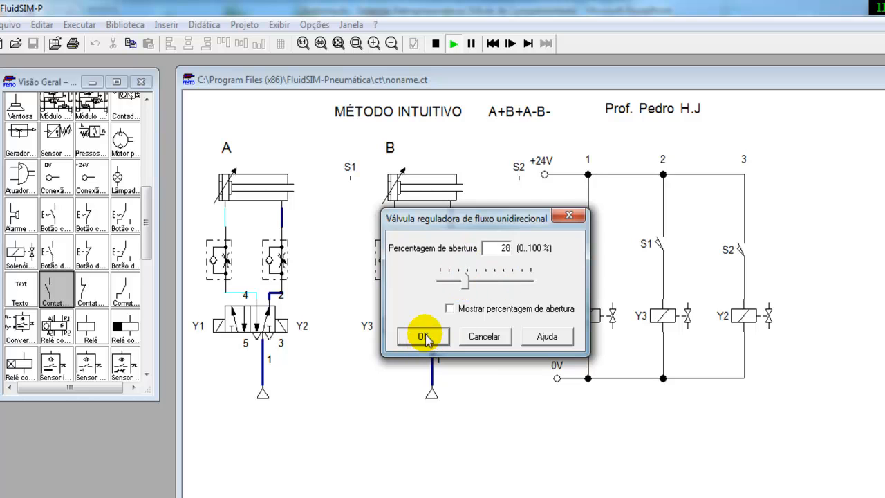
double_click(517, 249)
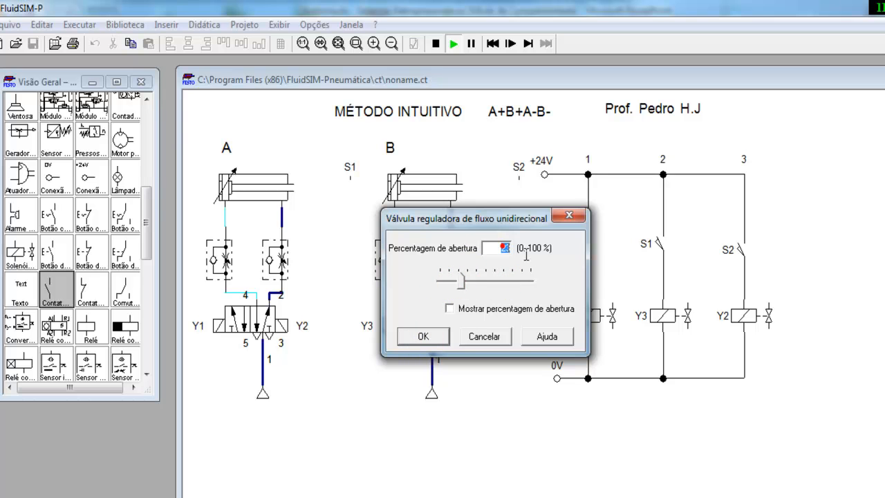
left_click(423, 336)
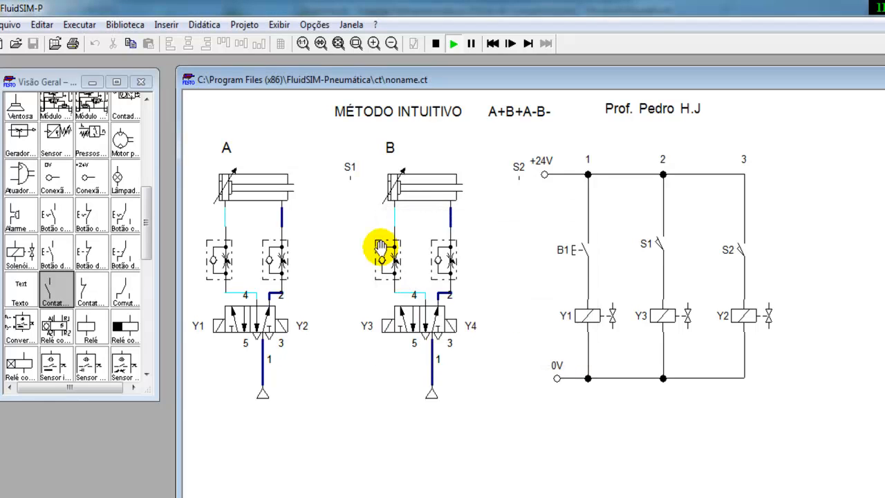
double_click(283, 261)
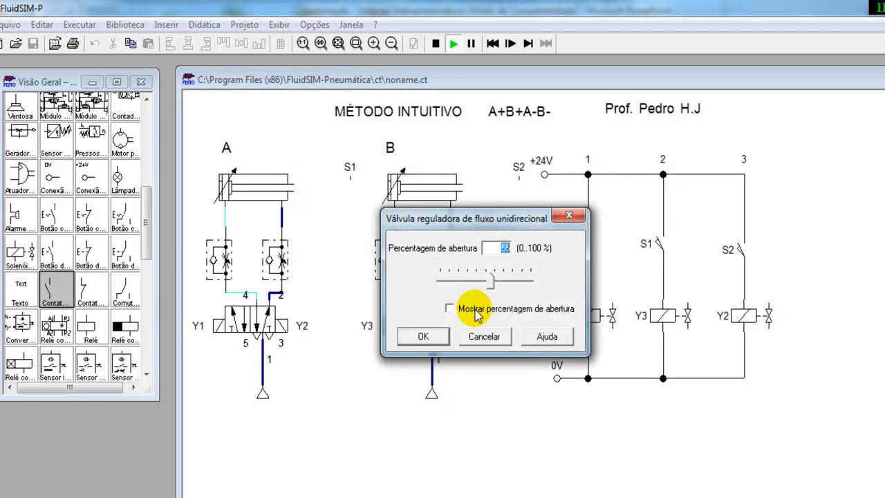
left_click(433, 336)
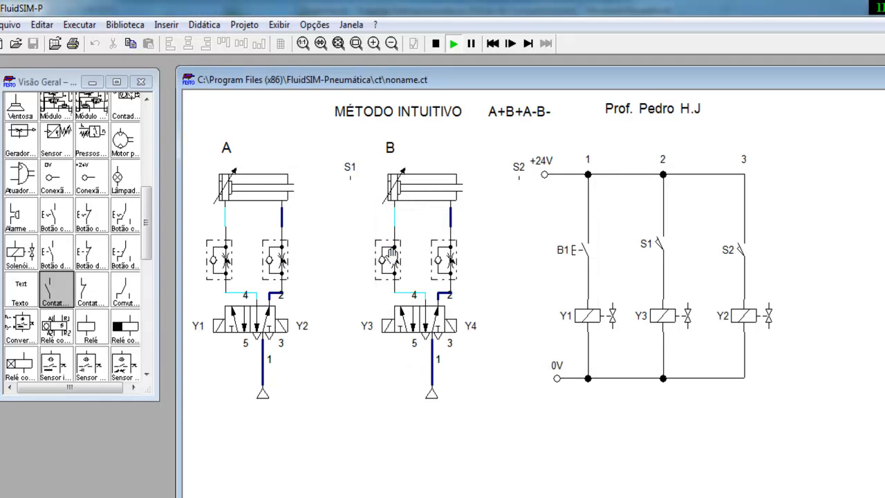
Step: Set cylinder B's two throttle valves to 25% opening, then press B1 to extend cylinder A
double_click(391, 255)
type("25")
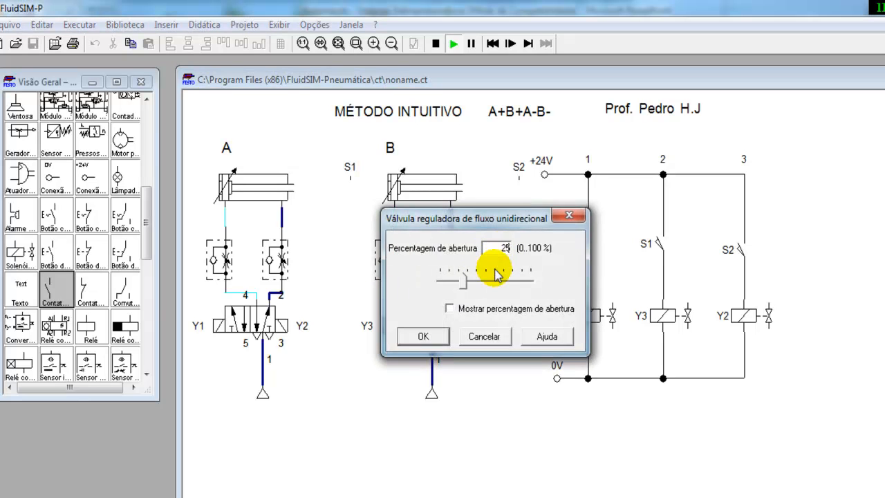
left_click(433, 335)
double_click(445, 247)
left_click(427, 335)
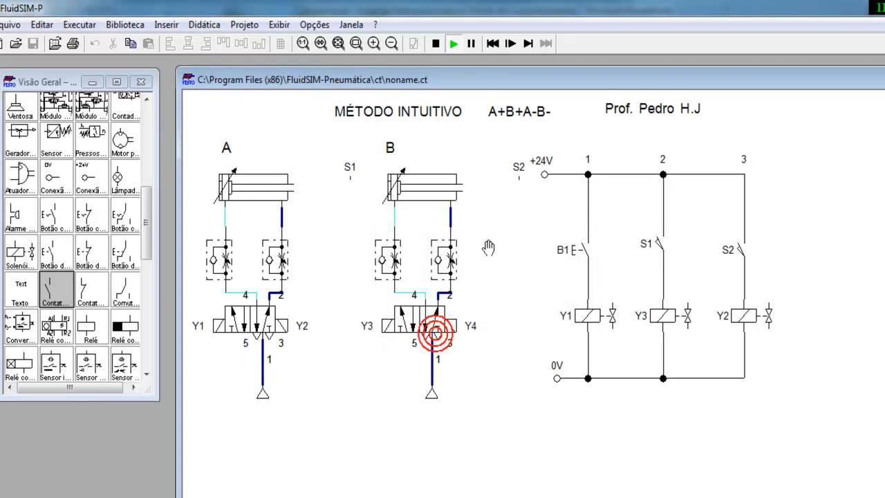
left_click(590, 248)
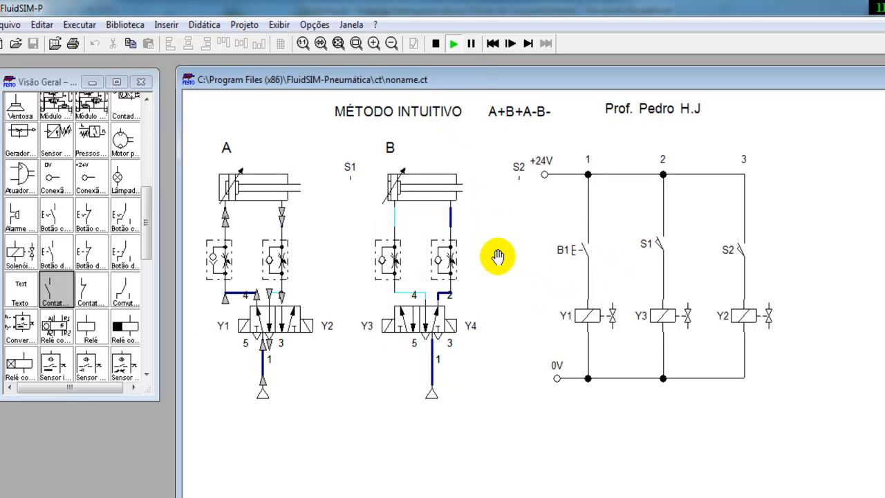